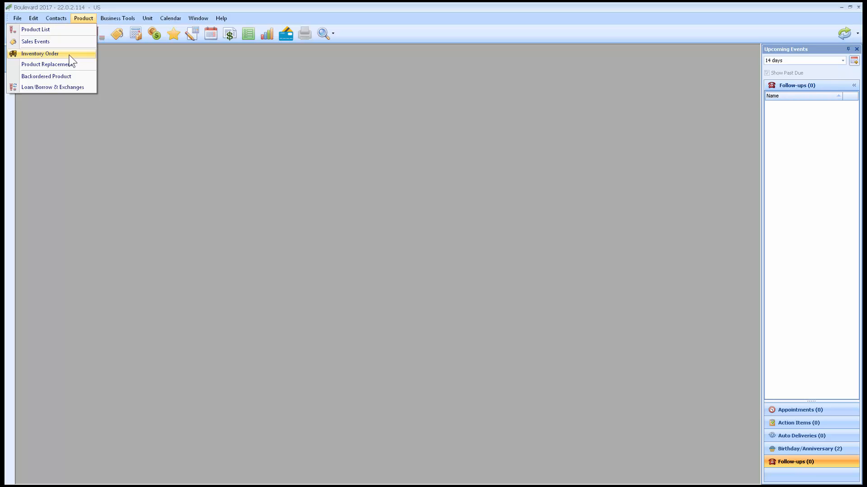
Step: Open the inventory orders list and start a new standard order, ready for item entry
click(127, 91)
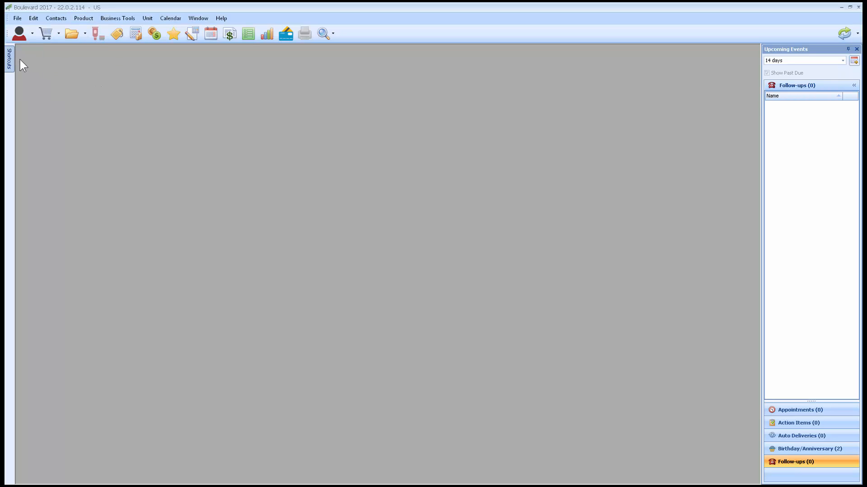
mouse_move(9, 58)
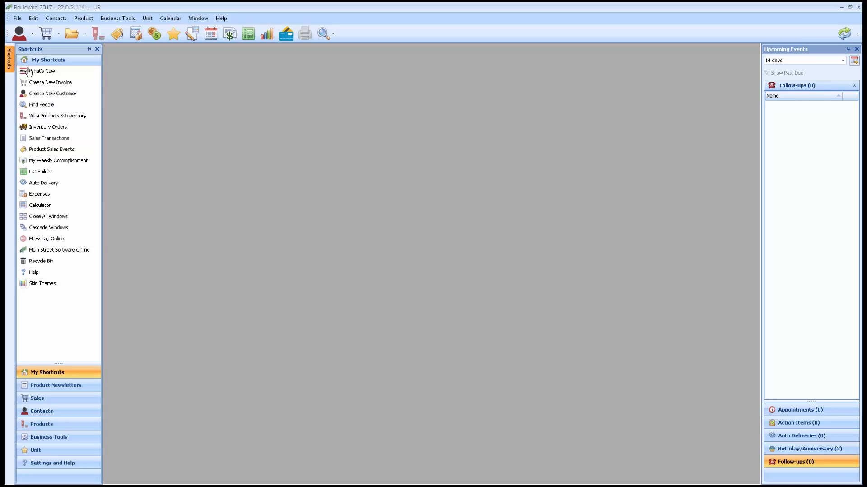
click(68, 128)
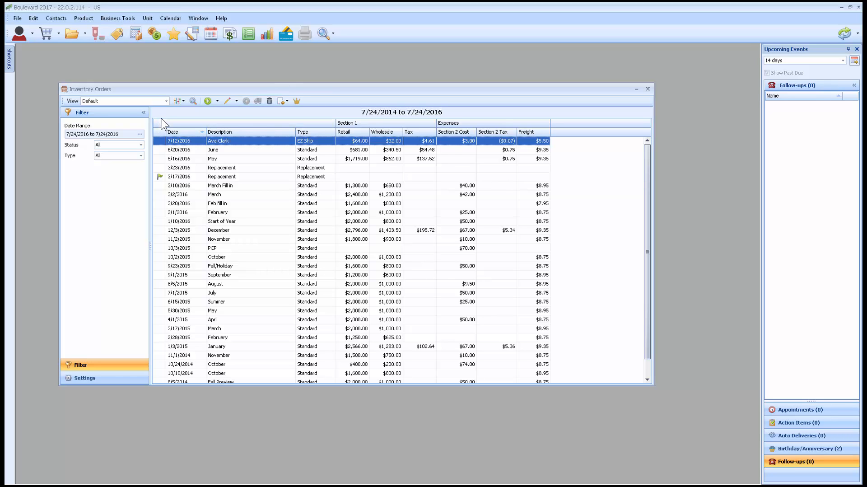
click(208, 101)
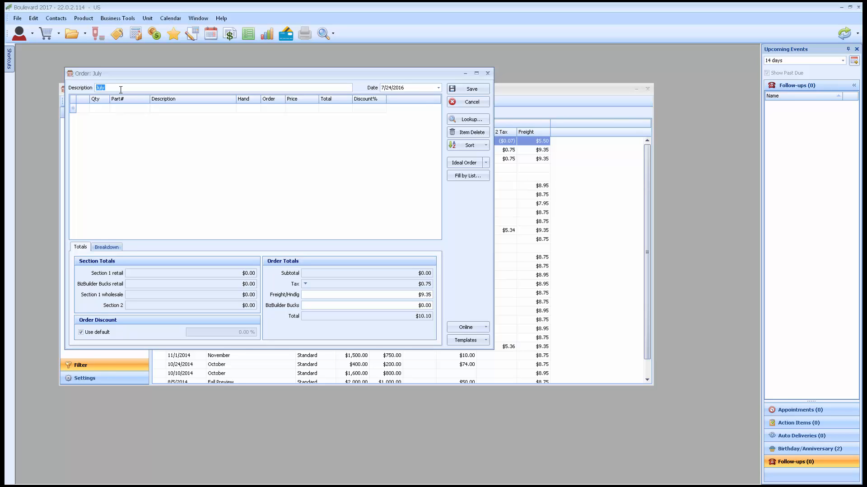
click(135, 108)
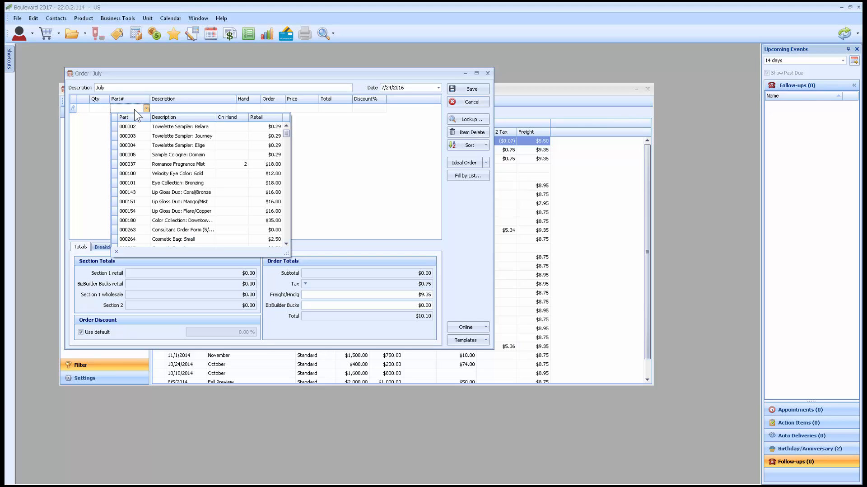
click(184, 107)
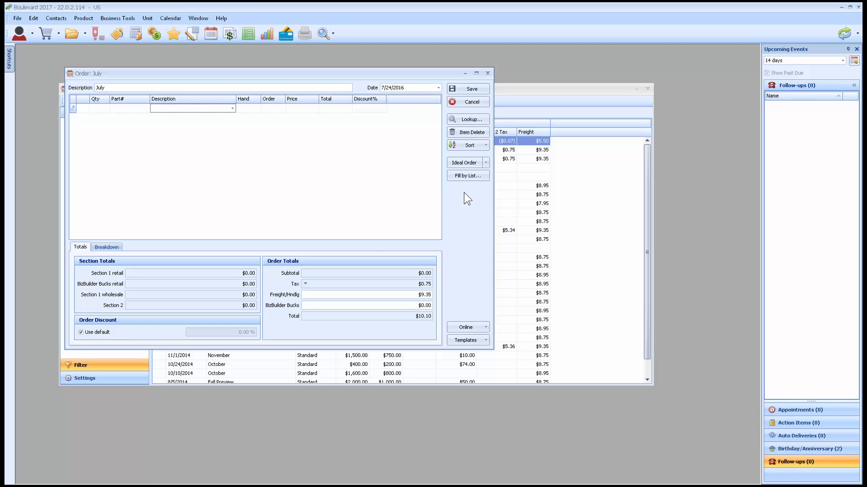
Step: Fill the order by list with 2 MK High Intensity Ocean Cologne Spray and 3 MK High Intensity Ocean Hair & Body Wash
click(479, 175)
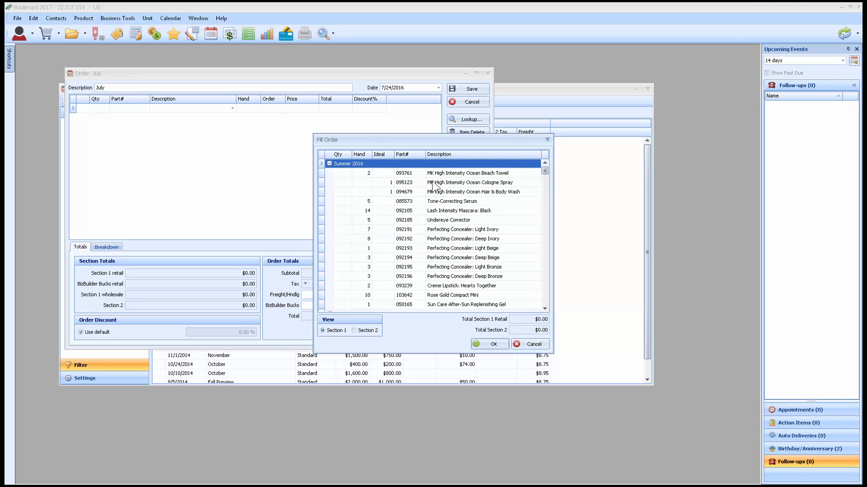
click(433, 183)
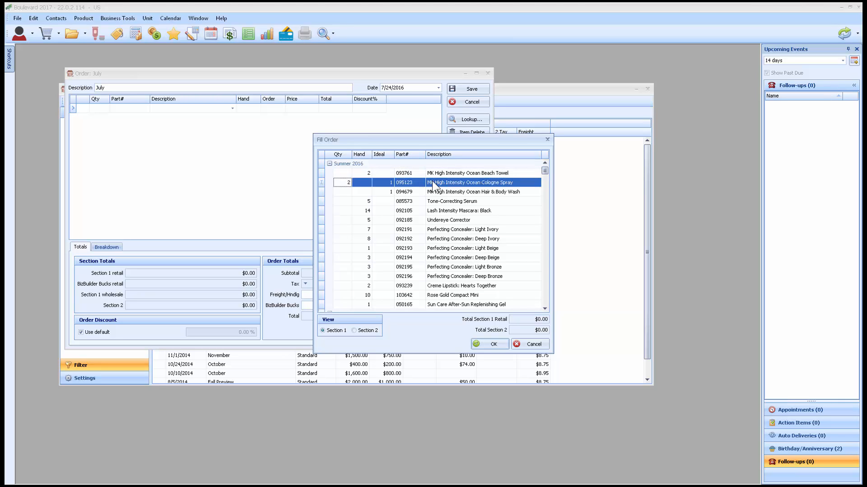
key(Down)
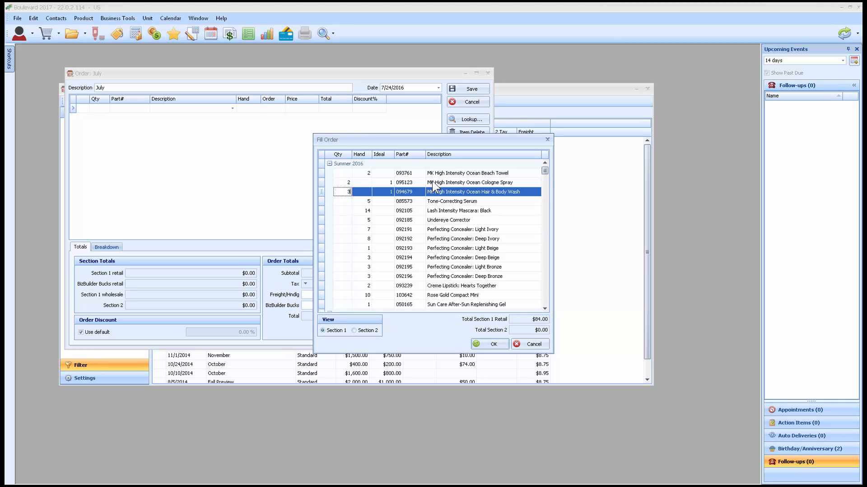
text(3)
key(Return)
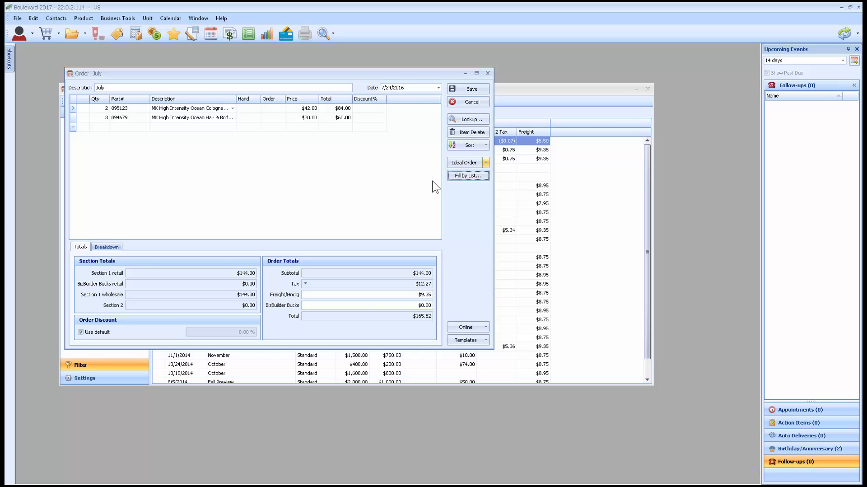
Step: Add the Section 1 ideal order items to the July order
click(485, 162)
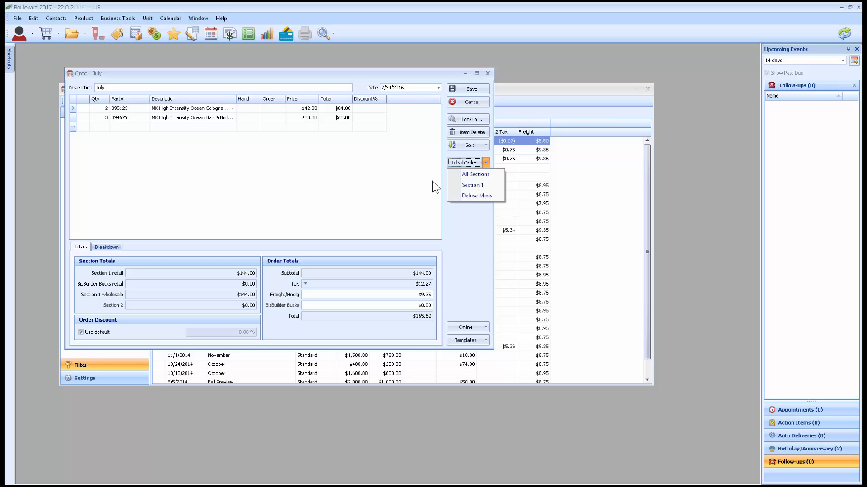
key(Down)
key(Down)
key(Return)
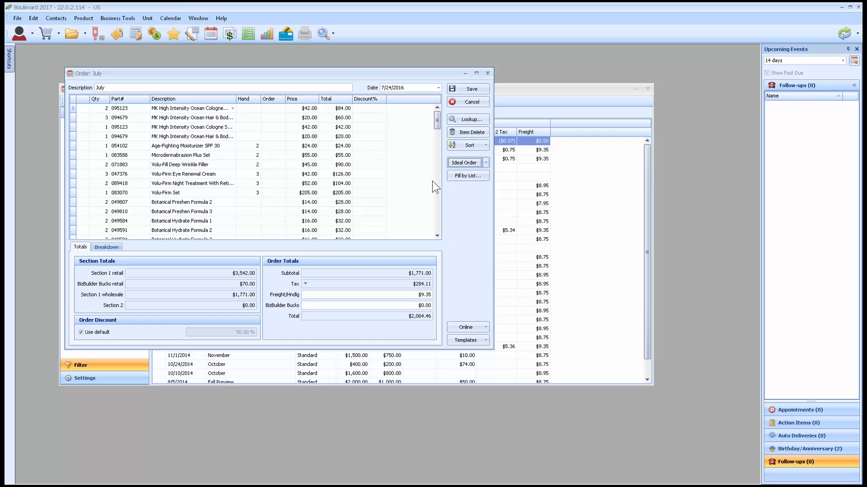
Step: Review the items in the July order and save it
scroll(434, 186, down, 7)
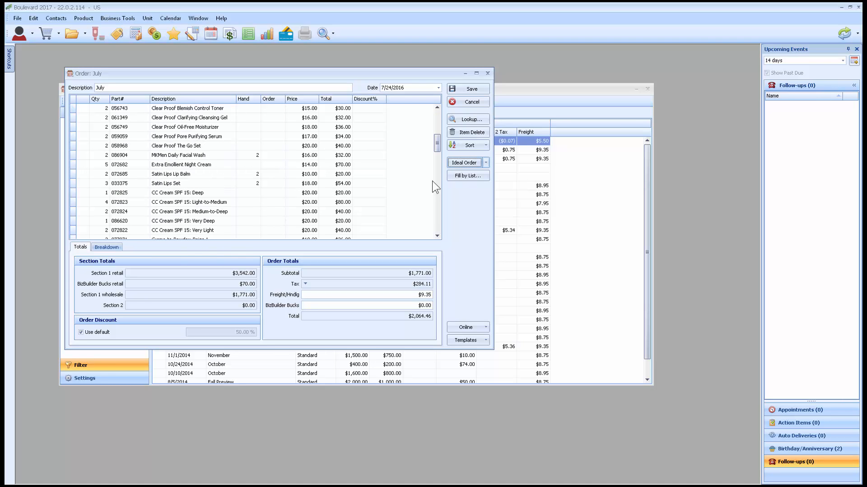
scroll(433, 187, down, 7)
scroll(434, 186, down, 2)
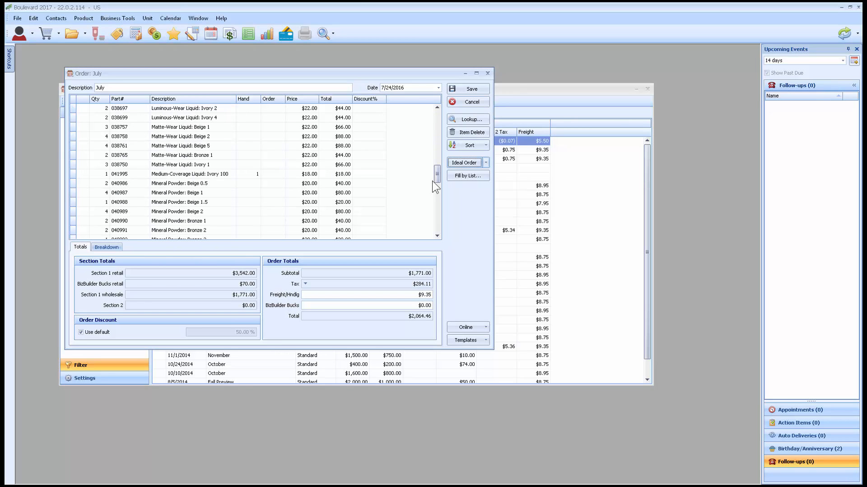
scroll(433, 186, down, 4)
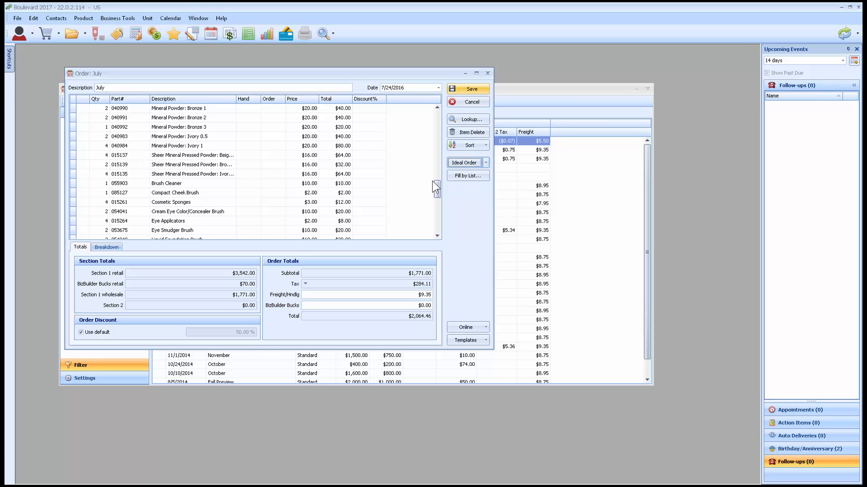
click(468, 89)
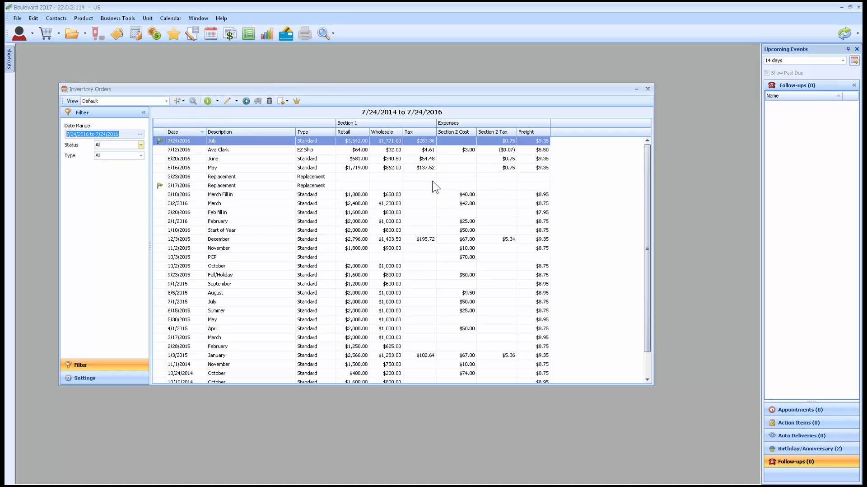
Step: Filter the inventory orders to Open status, reopen the July order for editing and save it
click(140, 145)
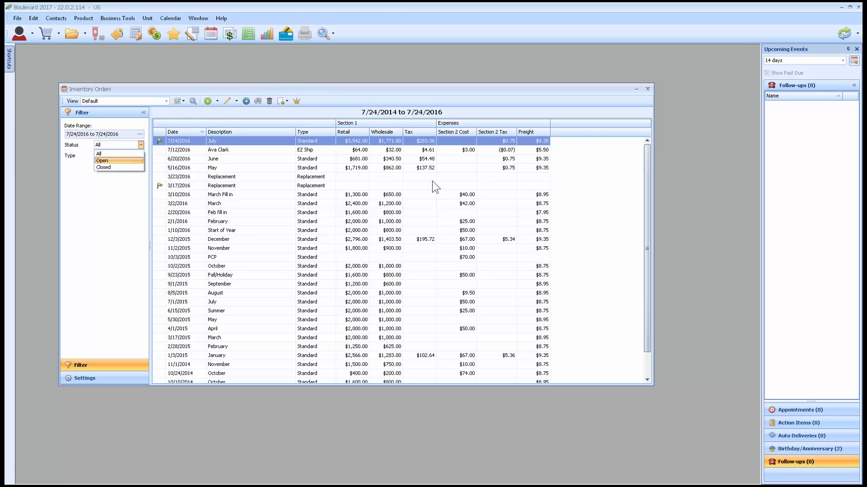
key(Return)
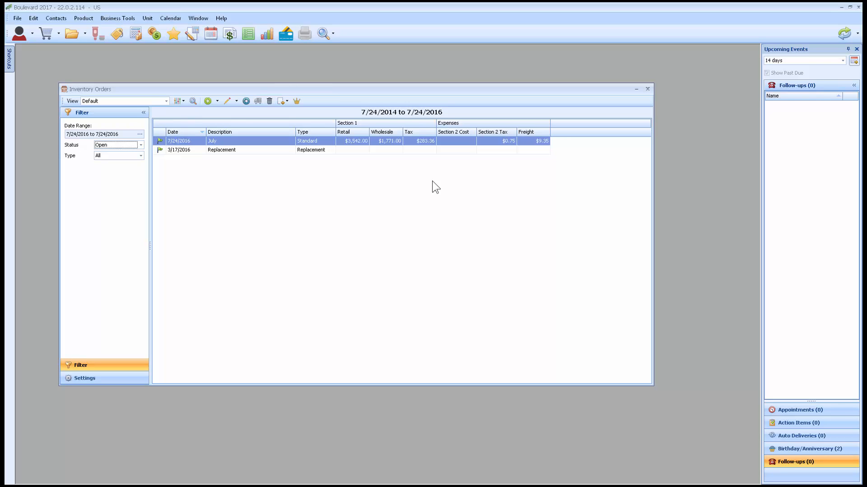
click(228, 101)
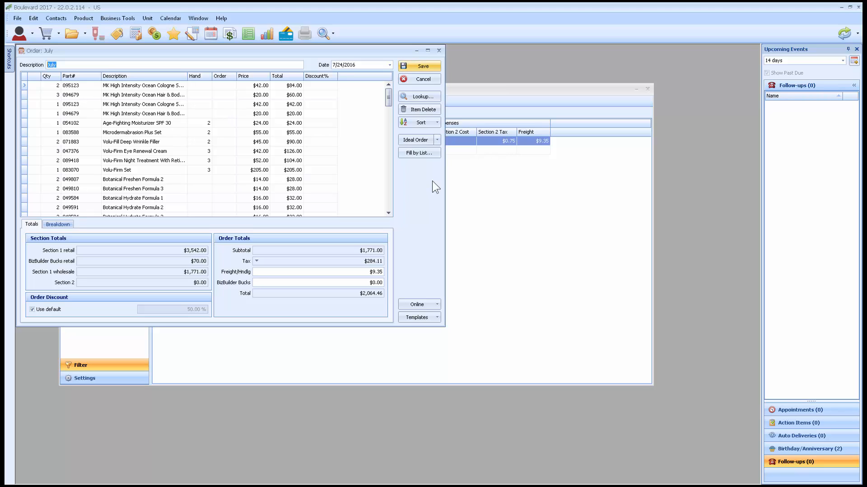
click(419, 66)
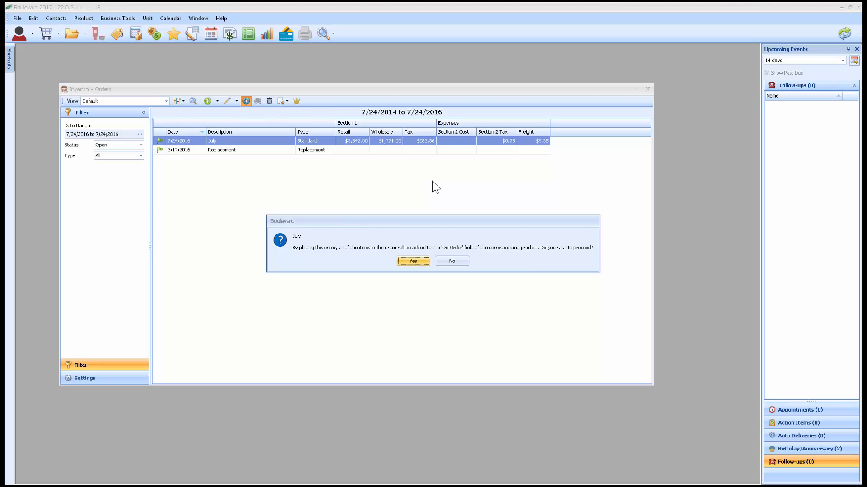
Step: Place the July order and receive all of its items in the full ordered quantities
key(Return)
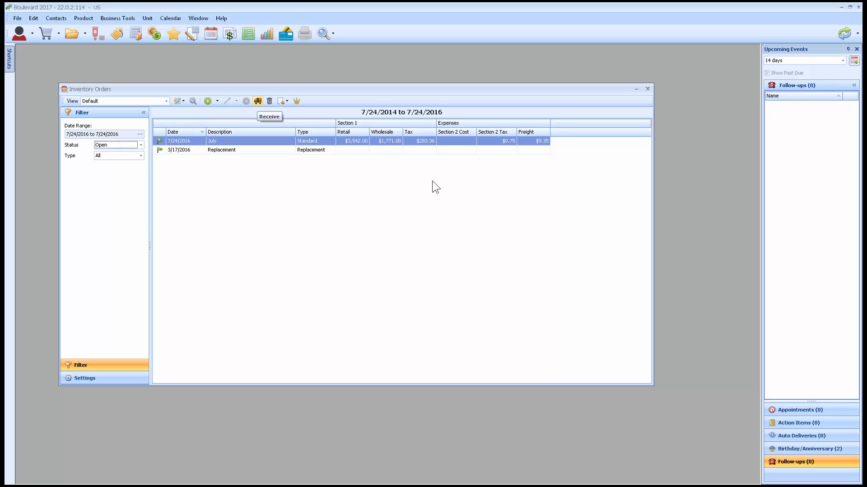
click(257, 102)
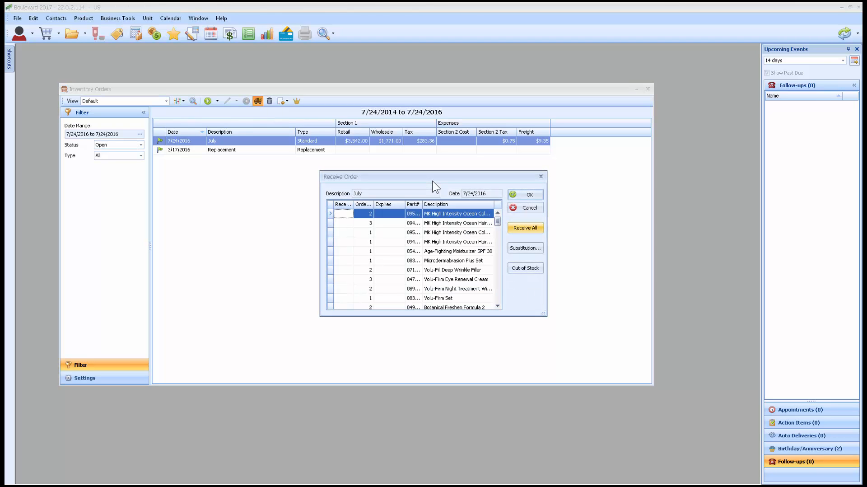
click(525, 228)
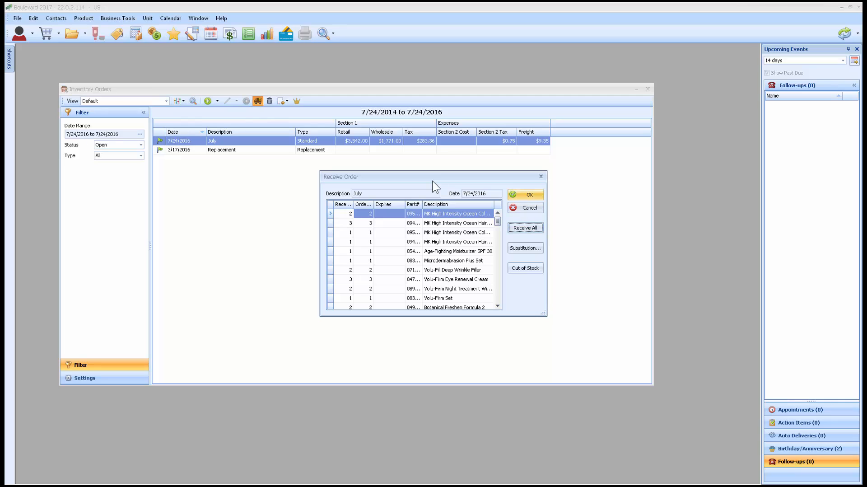
click(525, 195)
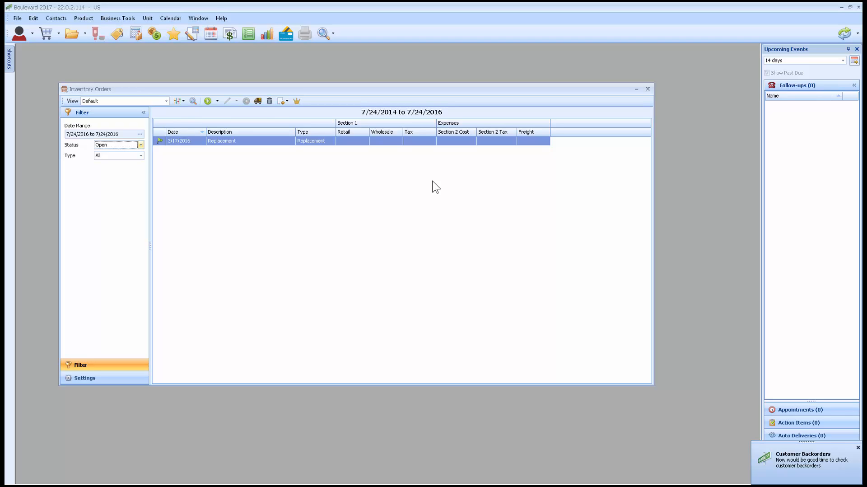
Step: Filter the inventory orders to Closed status and select the July order dated 7/24/2016
key(alt+Down)
key(Down)
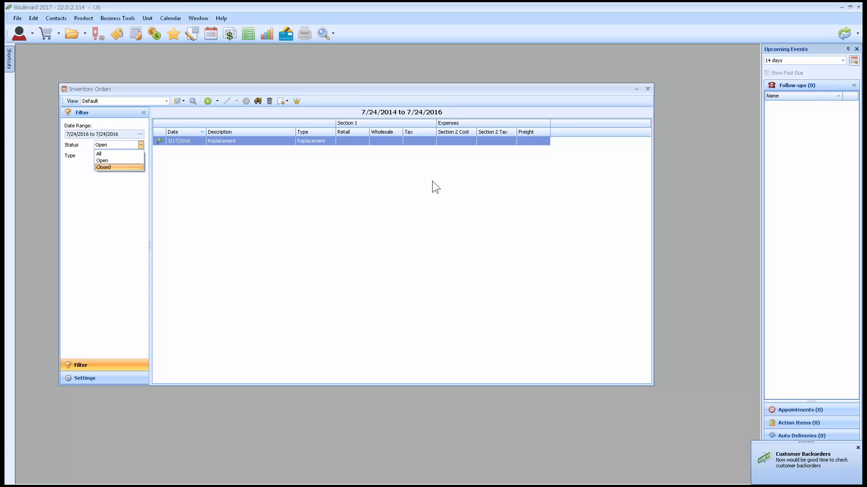
key(Return)
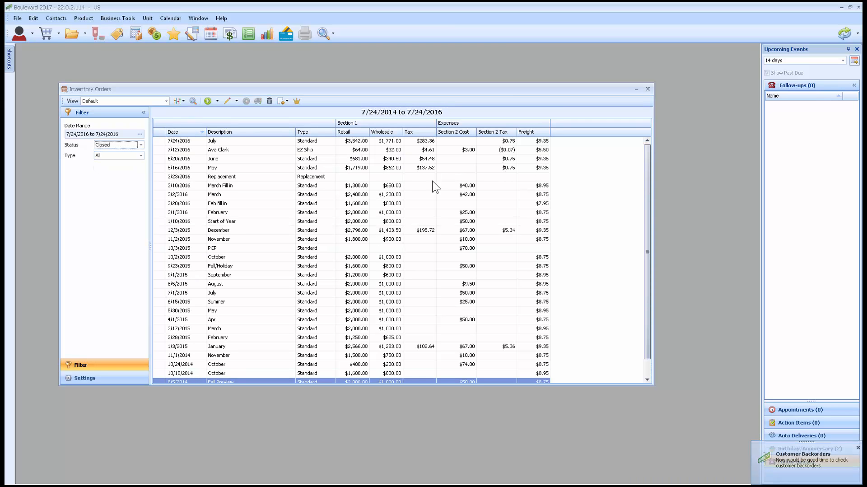
key(ctrl+Home)
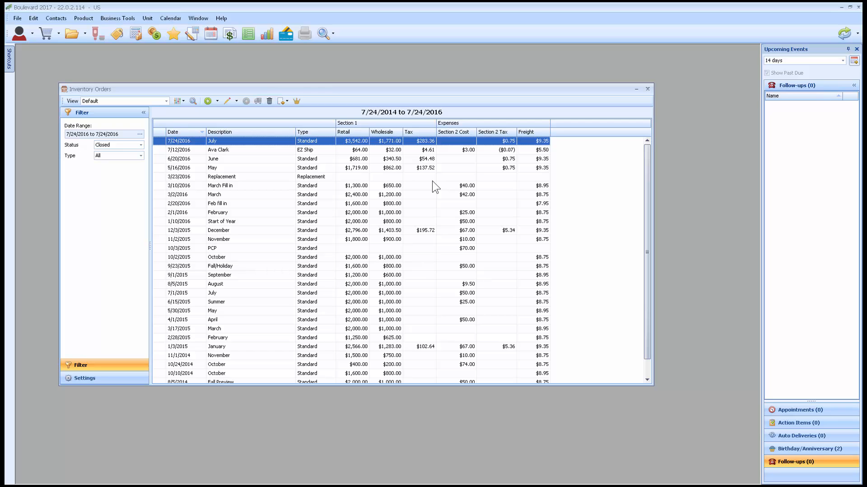